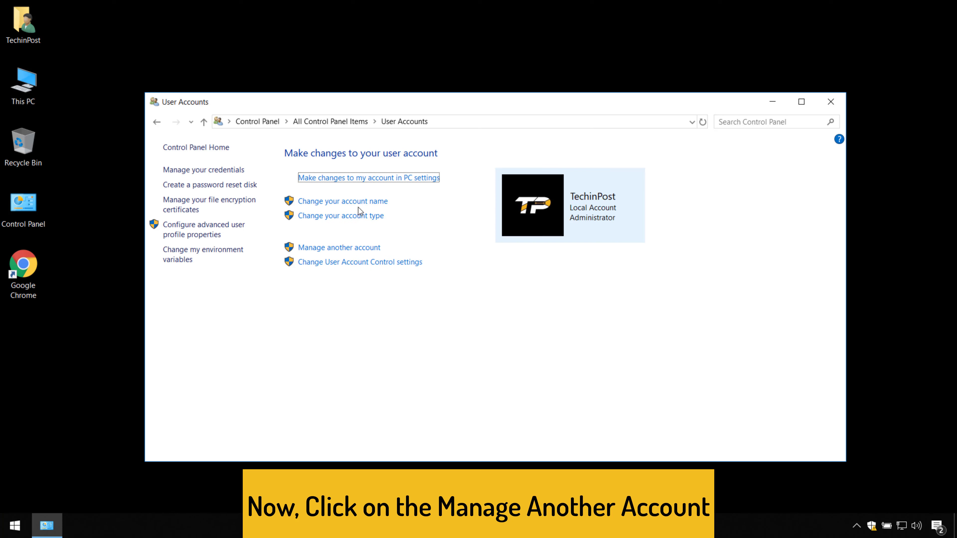
- Open the password creation form for the local TechinPost account from the page for managing another account
{"action": "left_click", "coordinate": [360, 218]}
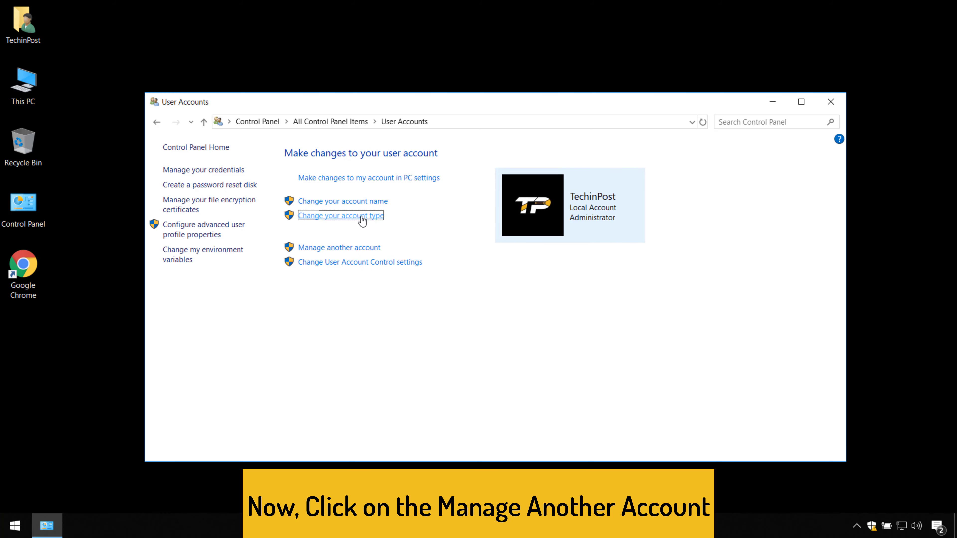
{"action": "left_click", "coordinate": [157, 121]}
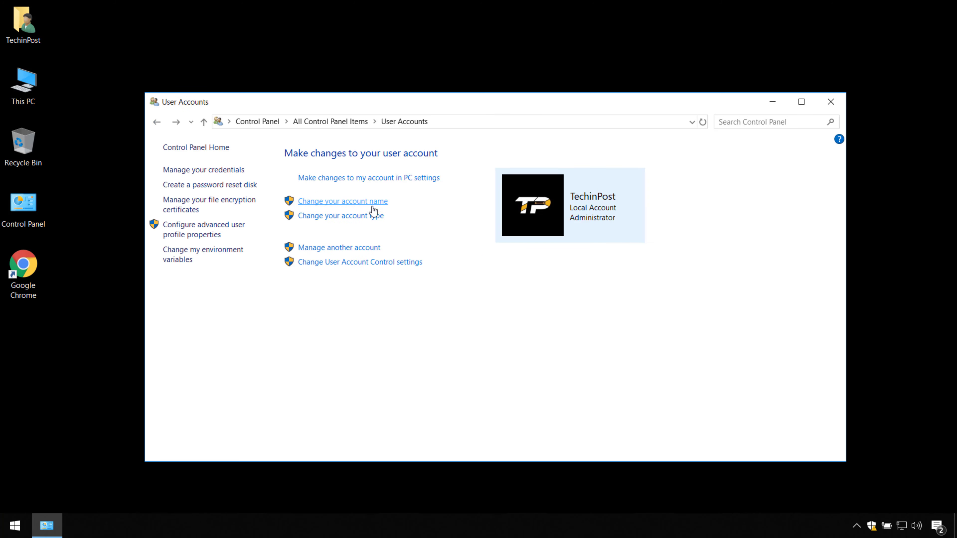
{"action": "left_click", "coordinate": [374, 249]}
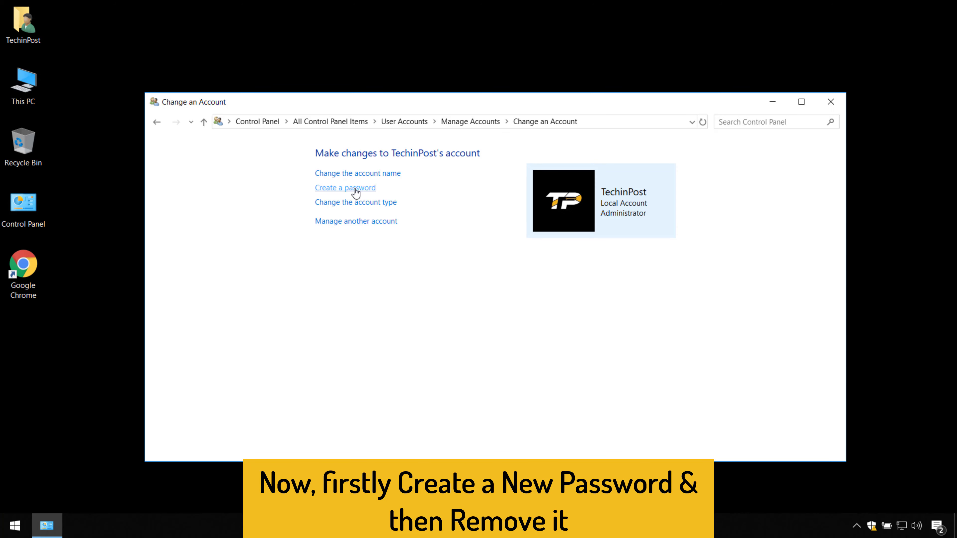
{"action": "left_click", "coordinate": [356, 192]}
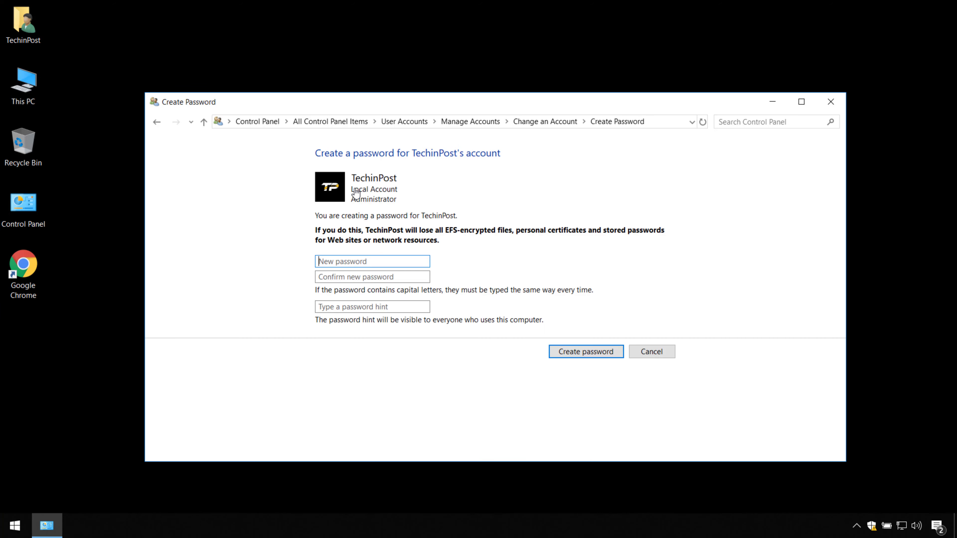
- Enter the new account password and repeat it in the confirmation field
{"action": "left_click", "coordinate": [373, 263]}
{"action": "type", "text": "•••••••••"}
{"action": "left_click", "coordinate": [324, 277]}
{"action": "type", "text": "••••"}
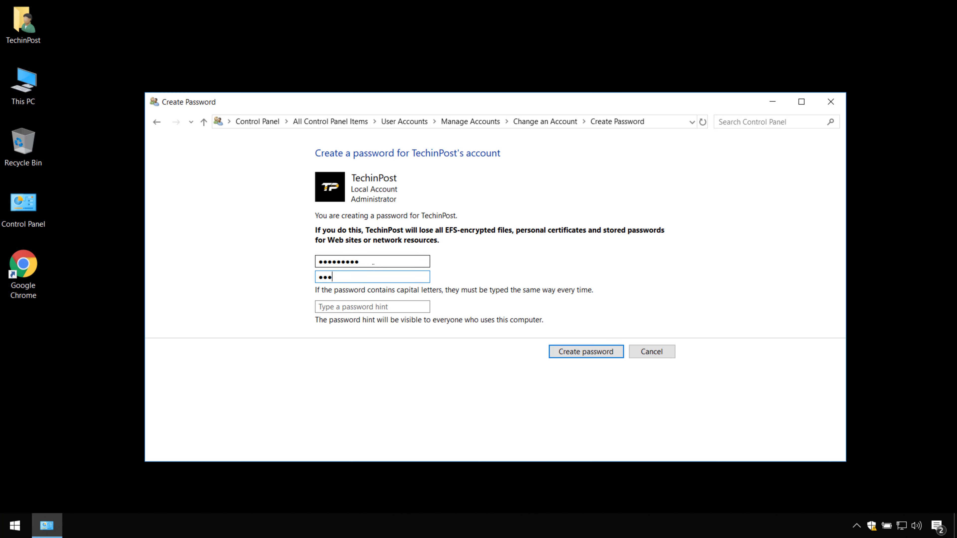
{"action": "type", "text": "•••••"}
- Set the password hint to "no", create the password and close the account window
{"action": "left_click", "coordinate": [339, 307]}
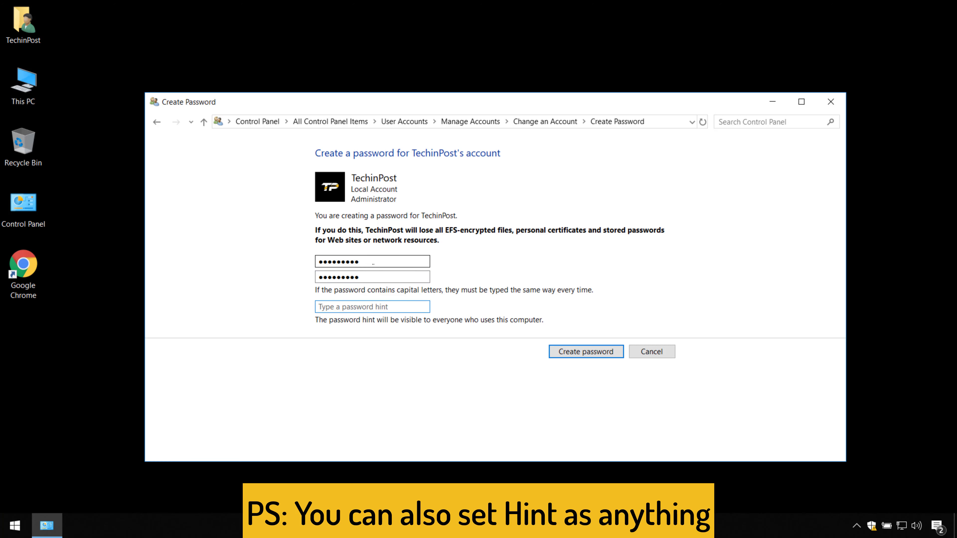
{"action": "type", "text": "kk"}
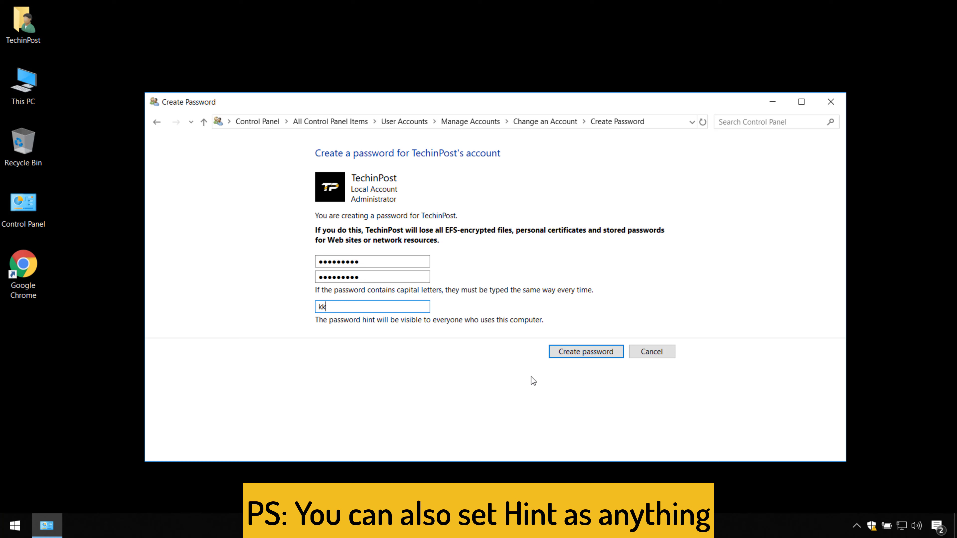
{"action": "key", "text": "BackSpace"}
{"action": "key", "text": "BackSpace"}
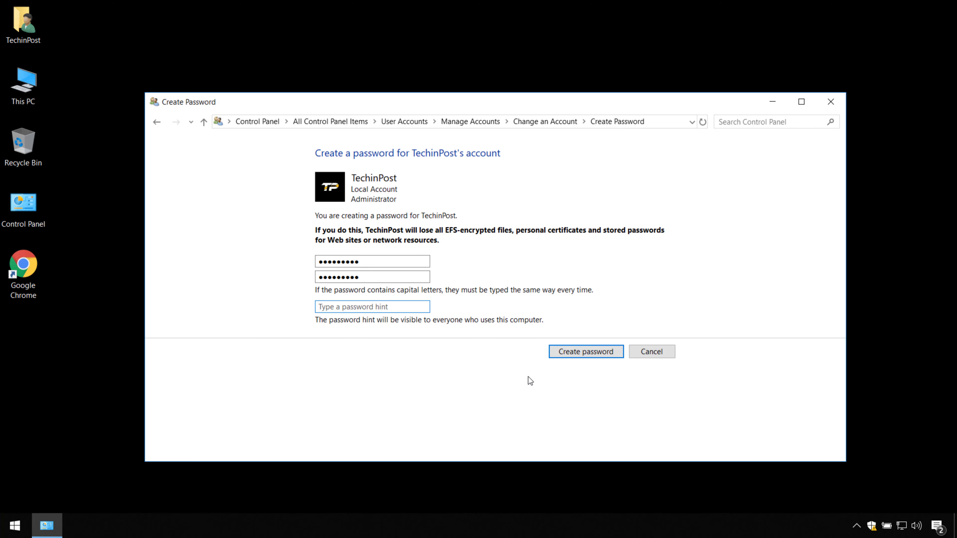
{"action": "type", "text": "no"}
{"action": "left_click", "coordinate": [568, 354]}
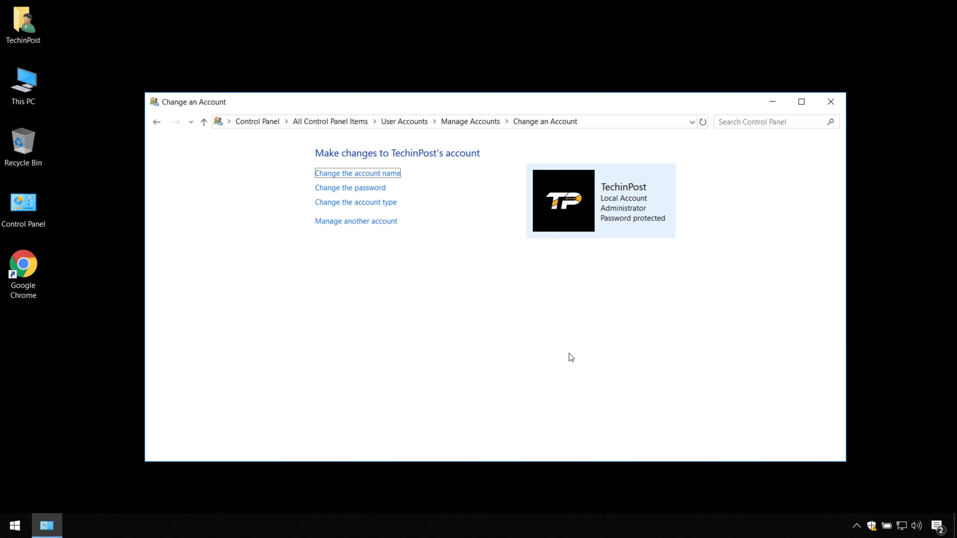
{"action": "left_click", "coordinate": [830, 102]}
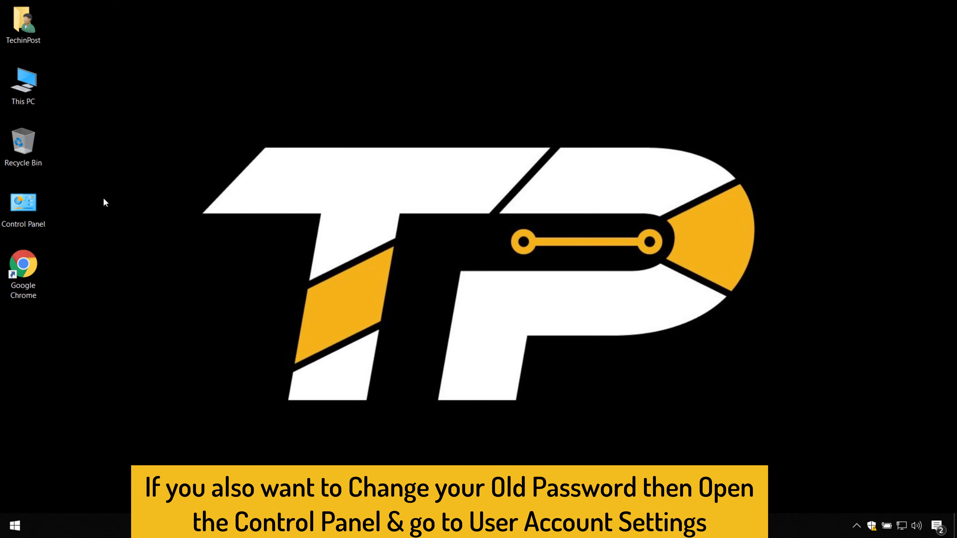
- Reopen Control Panel and bring up the password change form for the TechinPost account under User Accounts
{"action": "left_click", "coordinate": [33, 202]}
{"action": "double_click", "coordinate": [34, 204]}
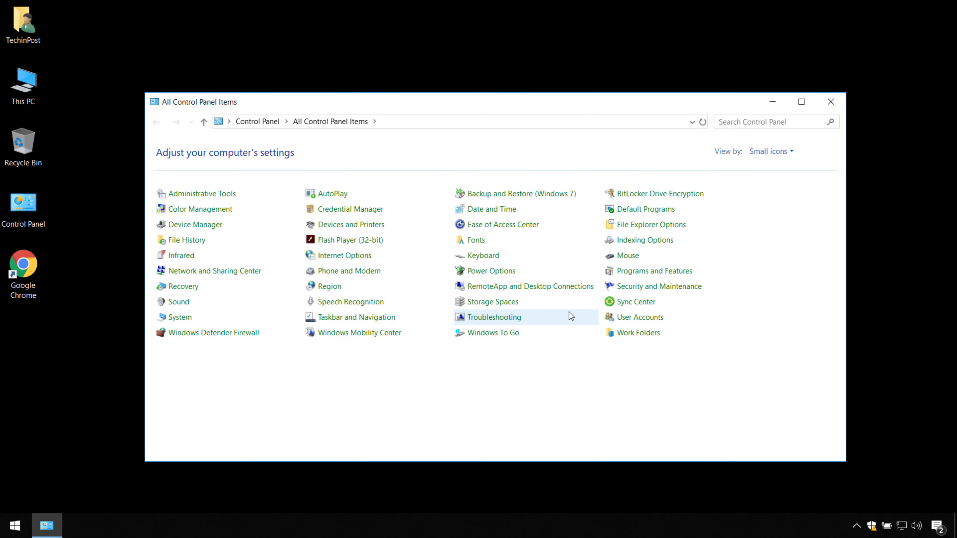
{"action": "left_click", "coordinate": [634, 321]}
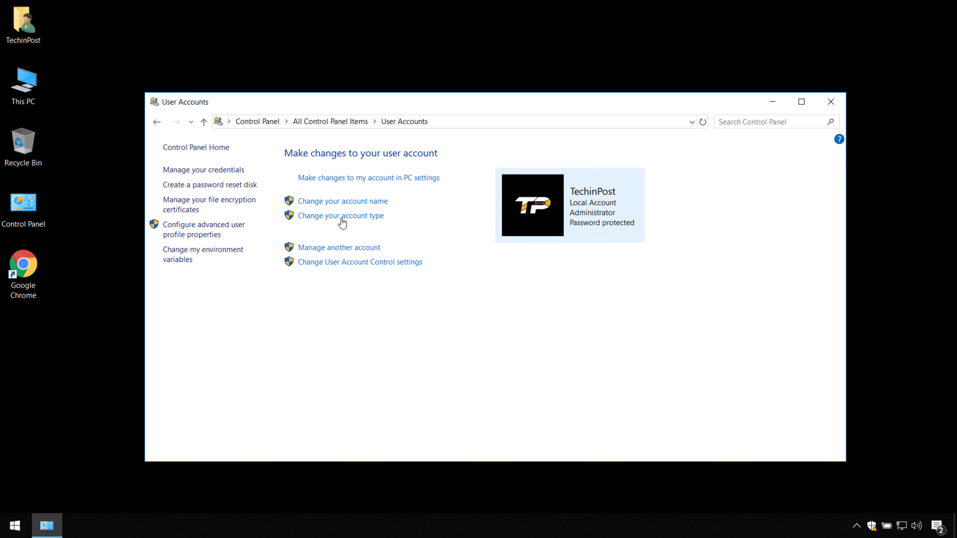
{"action": "left_click", "coordinate": [358, 248]}
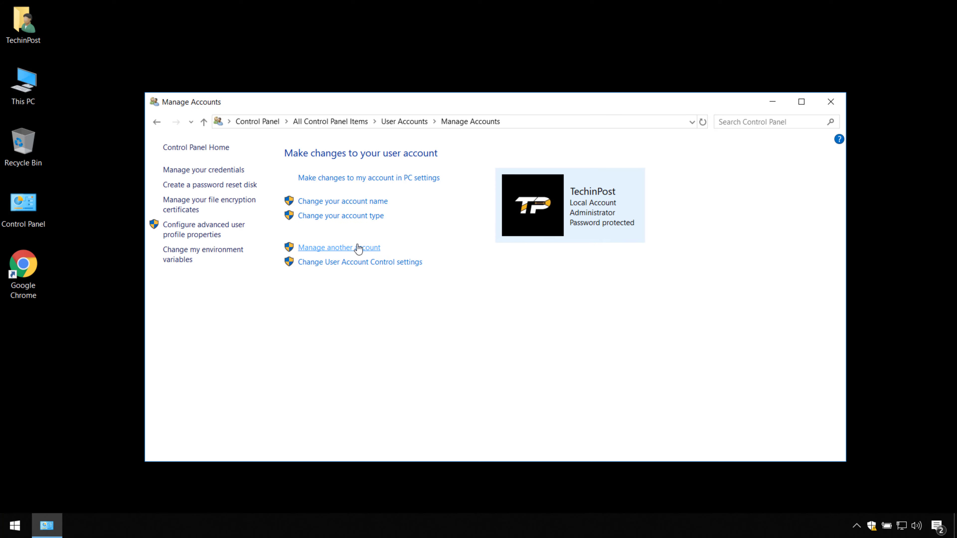
{"action": "left_click", "coordinate": [394, 201]}
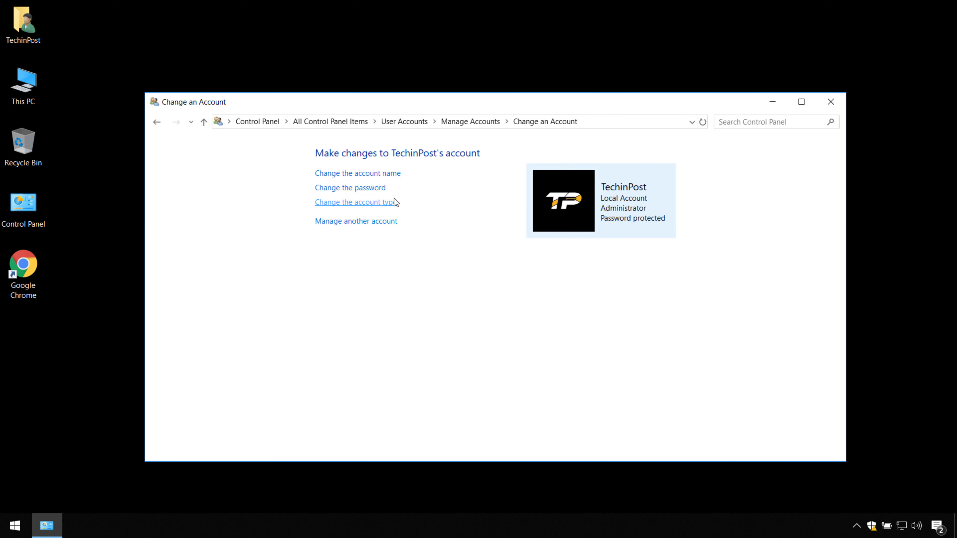
{"action": "left_click", "coordinate": [372, 190]}
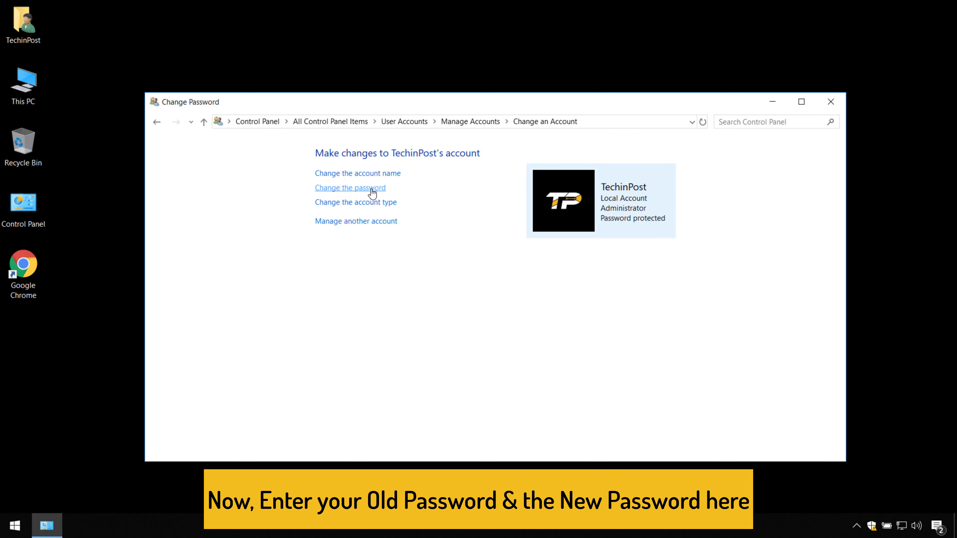
- Fill in the current account password, the new password and its confirmation
{"action": "left_click", "coordinate": [377, 238]}
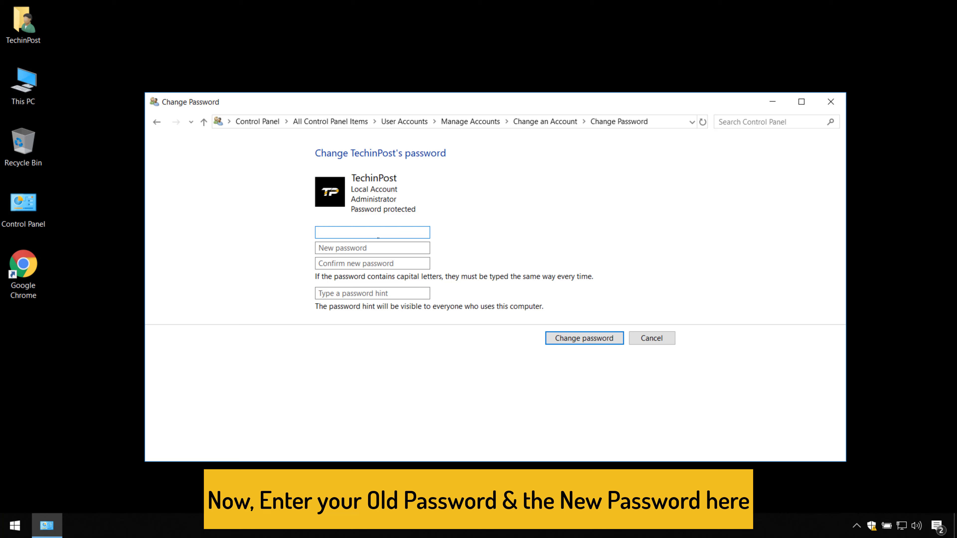
{"action": "type", "text": "•••••••••"}
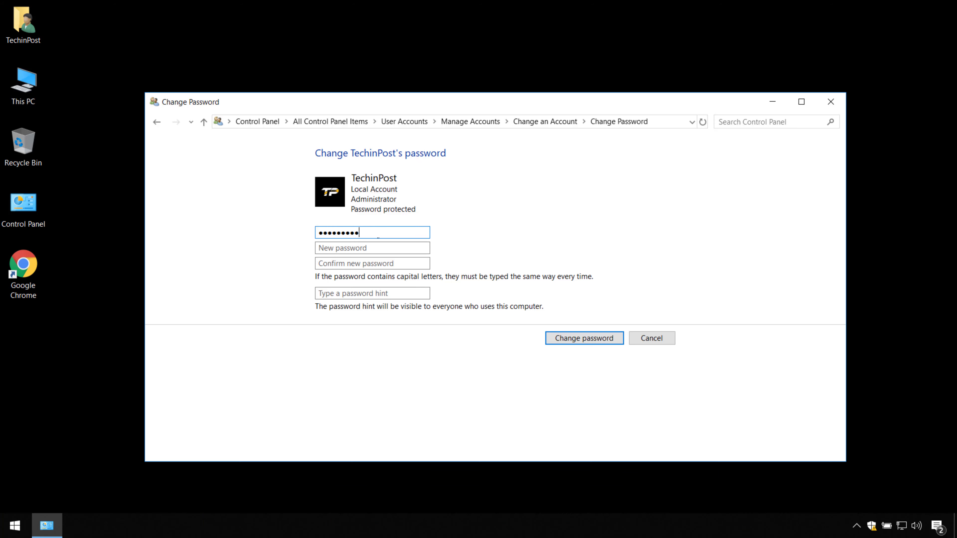
{"action": "key", "text": "Tab"}
{"action": "type", "text": "••••"}
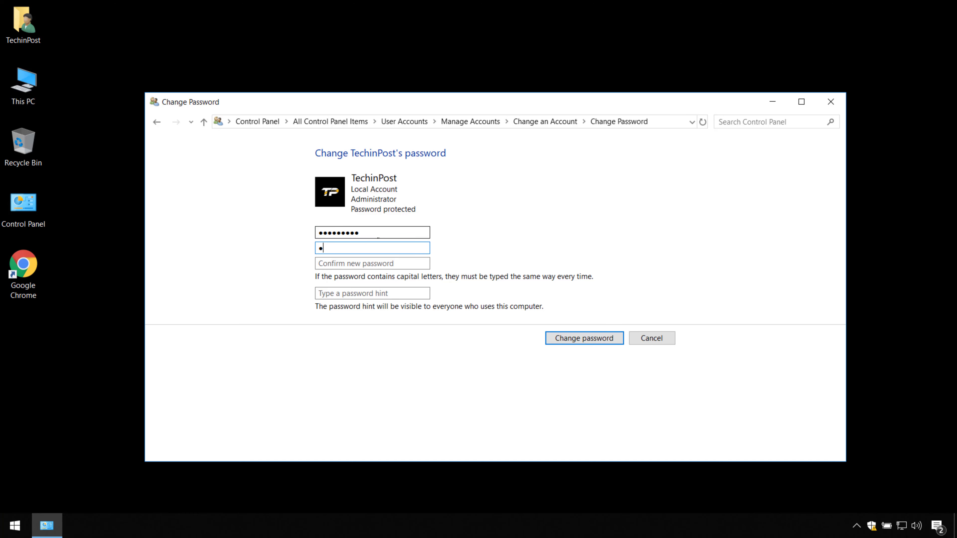
{"action": "type", "text": "••••"}
{"action": "key", "text": "Tab"}
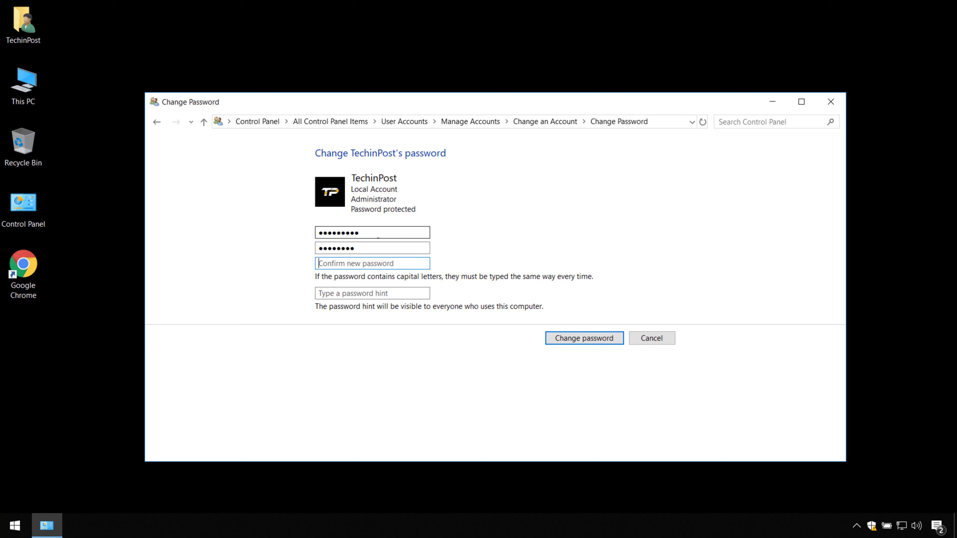
{"action": "type", "text": "••••••••"}
{"action": "key", "text": "Tab"}
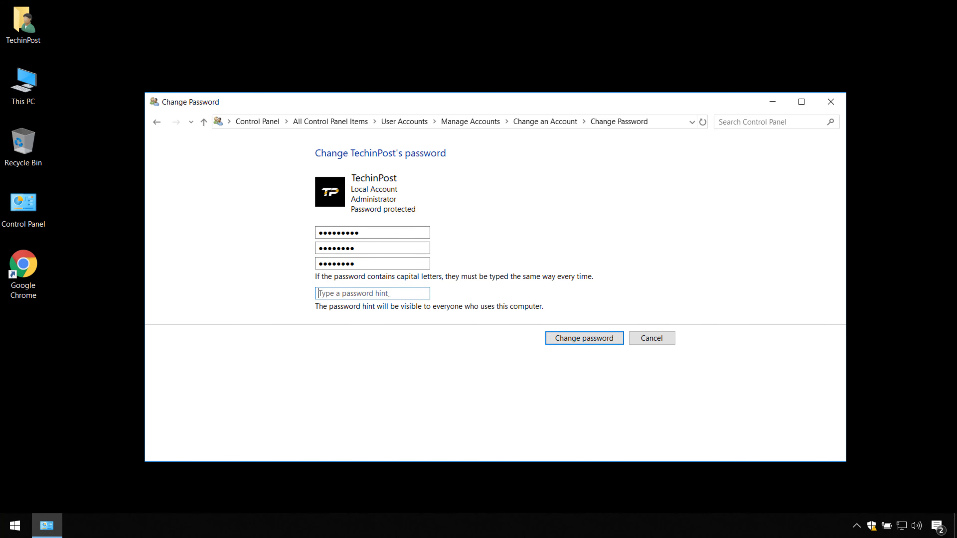
- Set the changed password's hint to "no", apply the password change and close the window
{"action": "type", "text": "no"}
{"action": "left_click", "coordinate": [589, 341]}
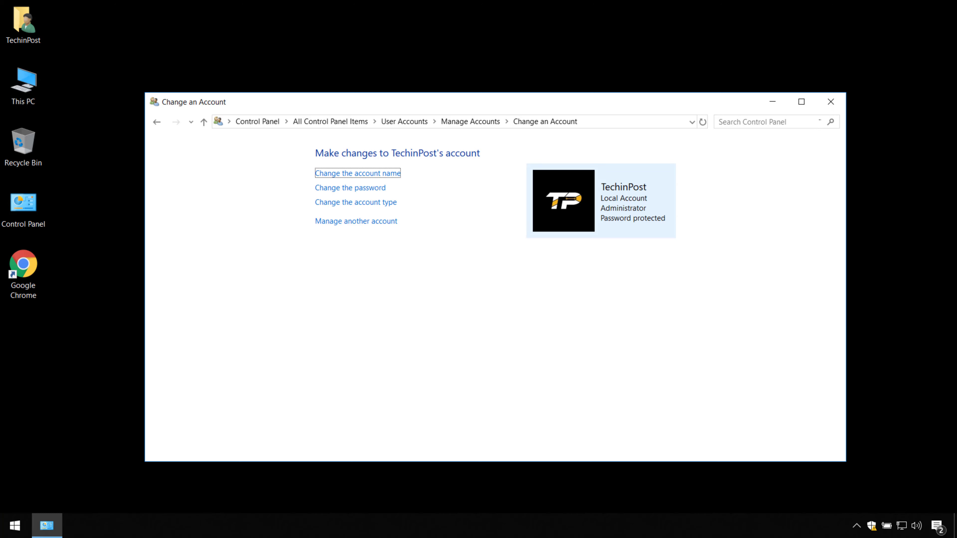
{"action": "left_click", "coordinate": [835, 101]}
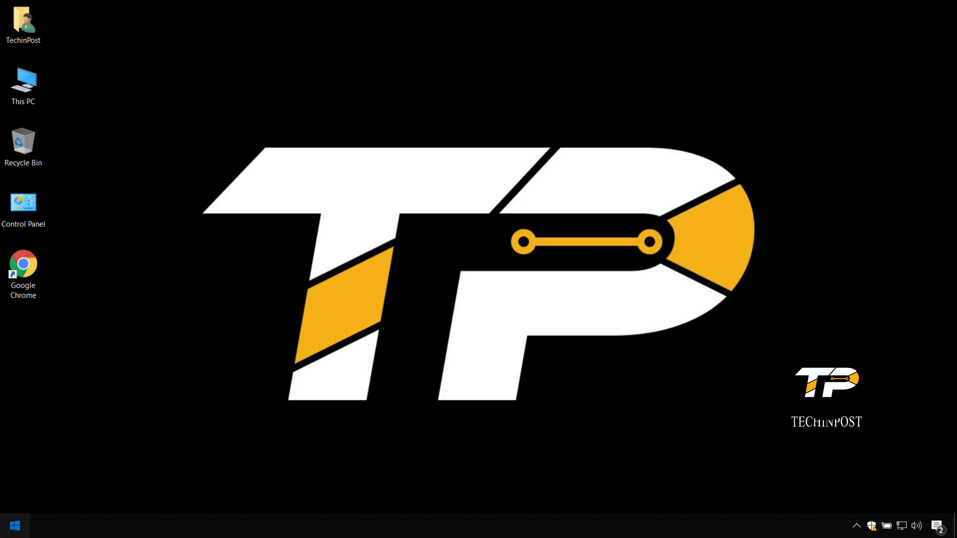
- Open the sign-in options of the account in Windows Settings
{"action": "left_click", "coordinate": [11, 527]}
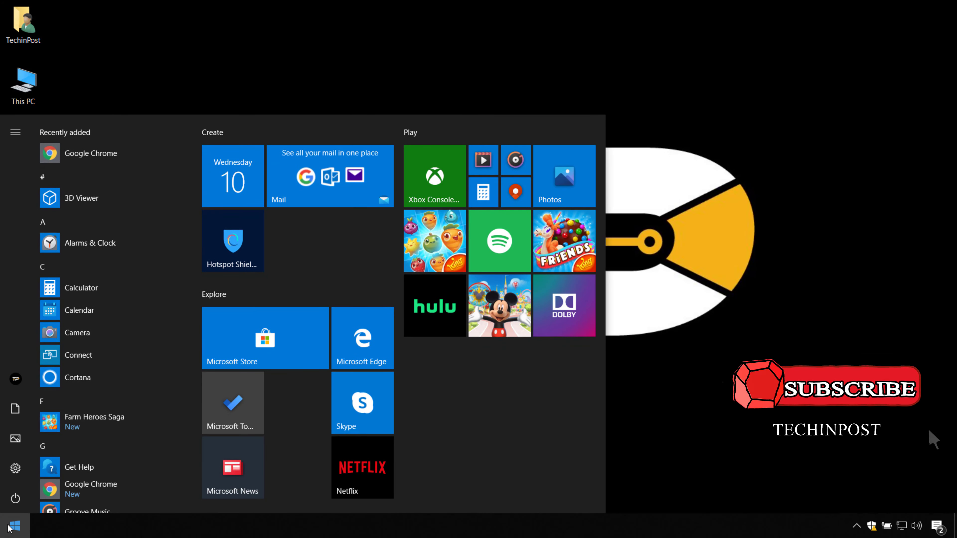
{"action": "left_click", "coordinate": [15, 469]}
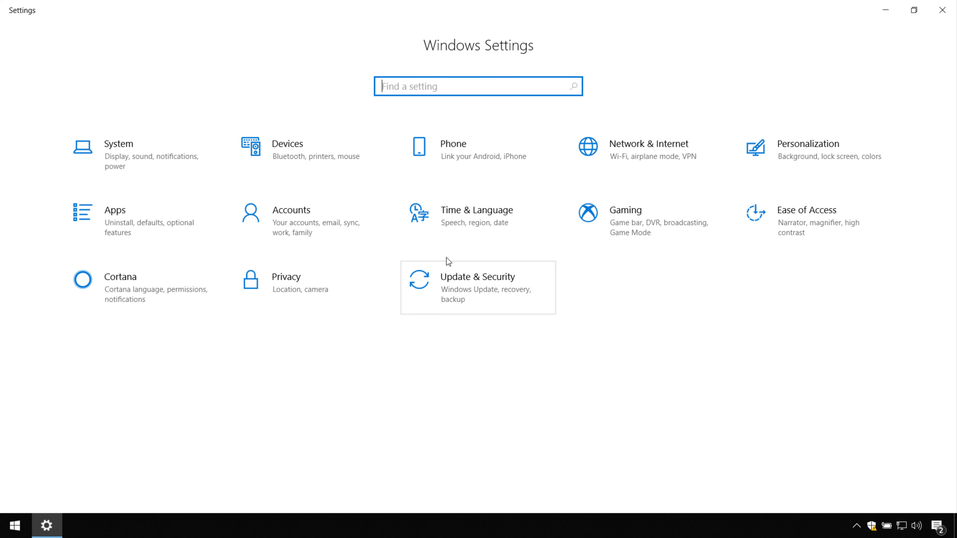
{"action": "left_click", "coordinate": [331, 216]}
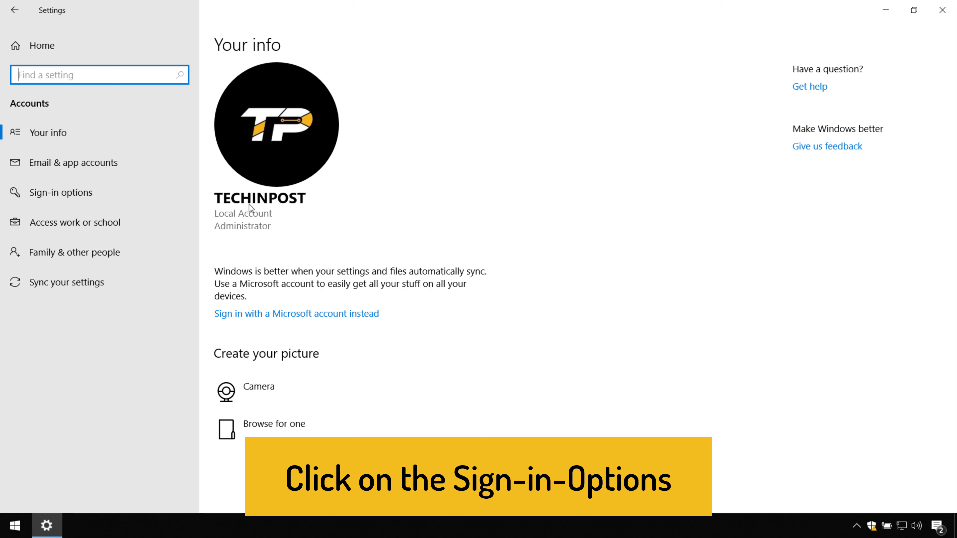
{"action": "left_click", "coordinate": [76, 191]}
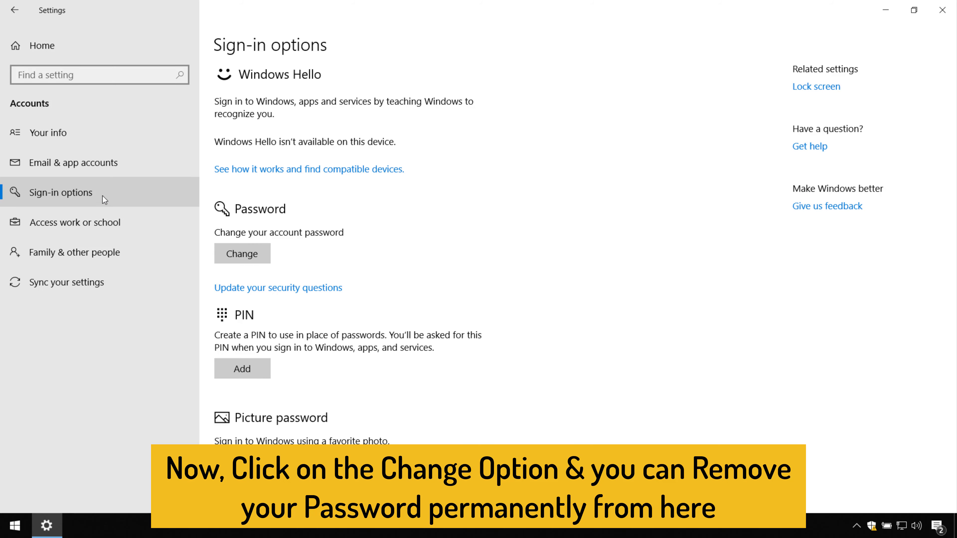
- Start changing the account password and confirm the current password
{"action": "left_click", "coordinate": [258, 257]}
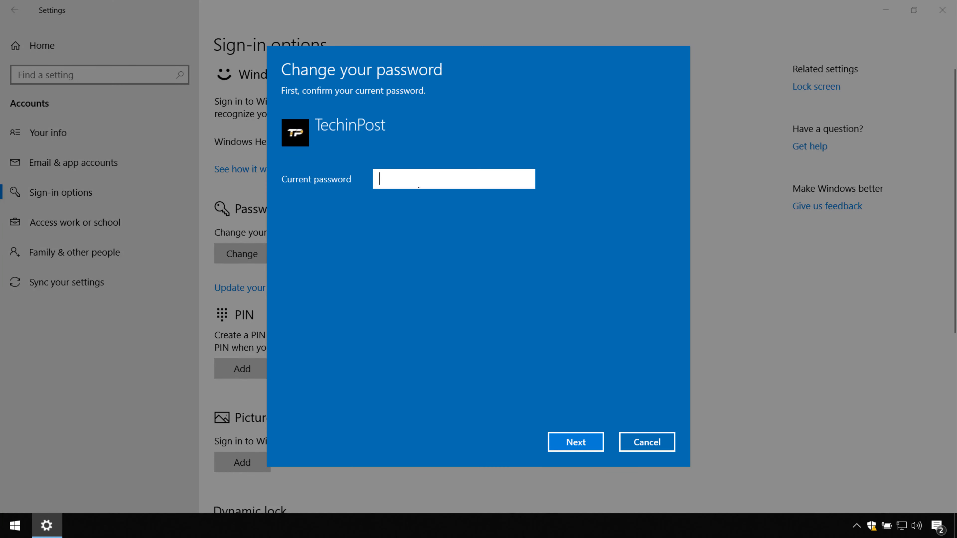
{"action": "type", "text": "•"}
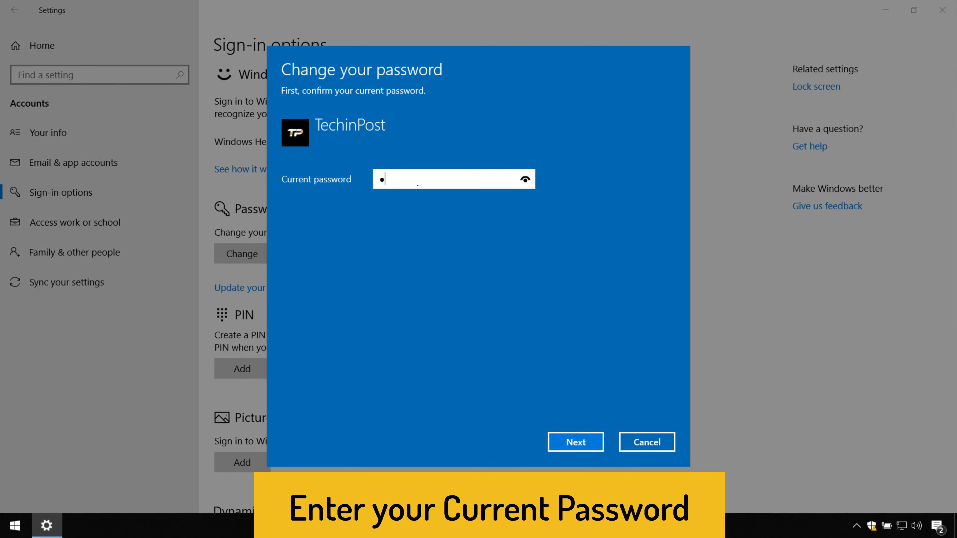
{"action": "type", "text": "•••••••"}
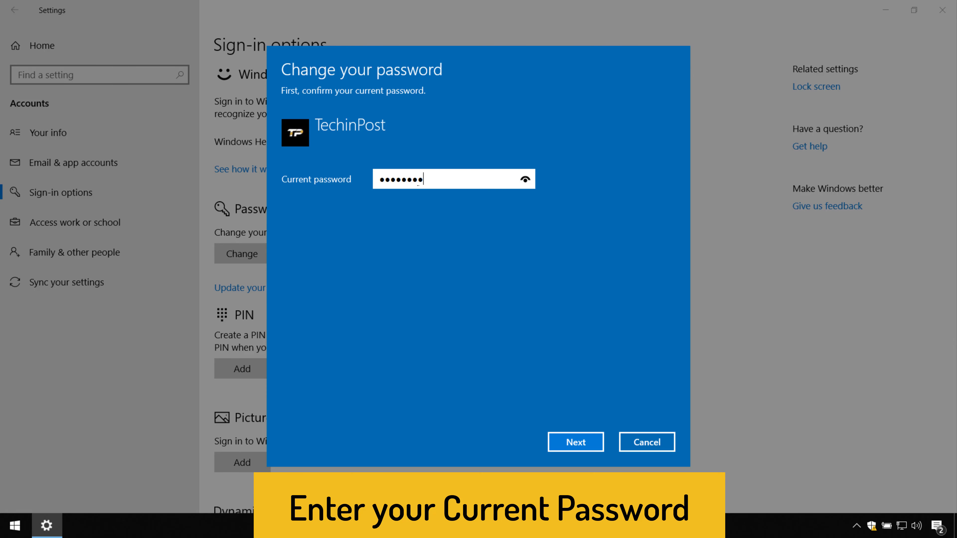
{"action": "left_click", "coordinate": [580, 441]}
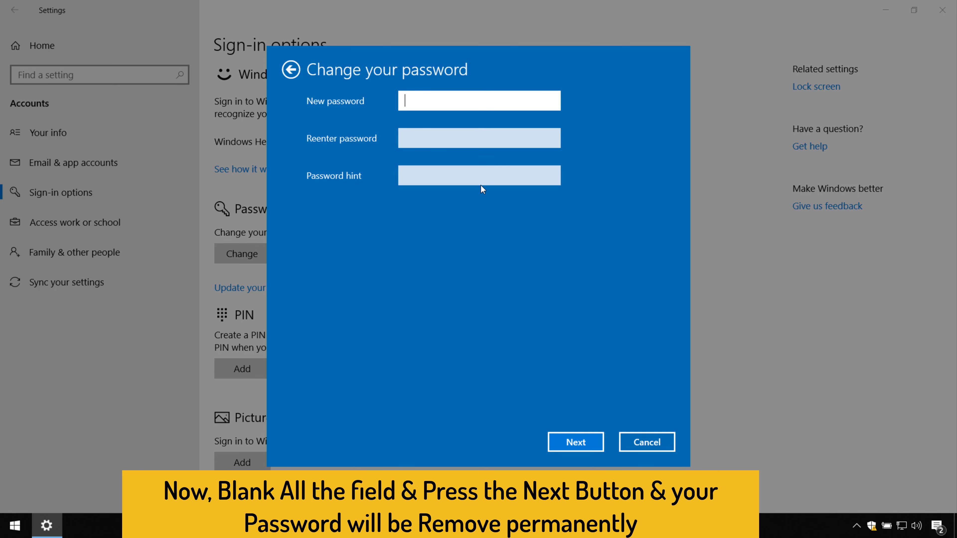
- Remove the account password by leaving the new password, its confirmation and the hint blank, and finish the change
{"action": "left_click", "coordinate": [473, 175]}
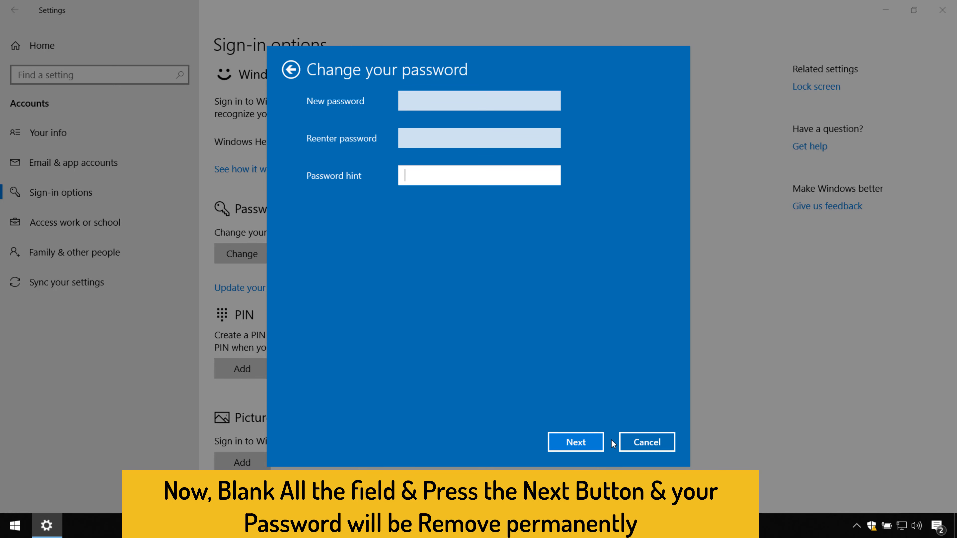
{"action": "left_click", "coordinate": [583, 438]}
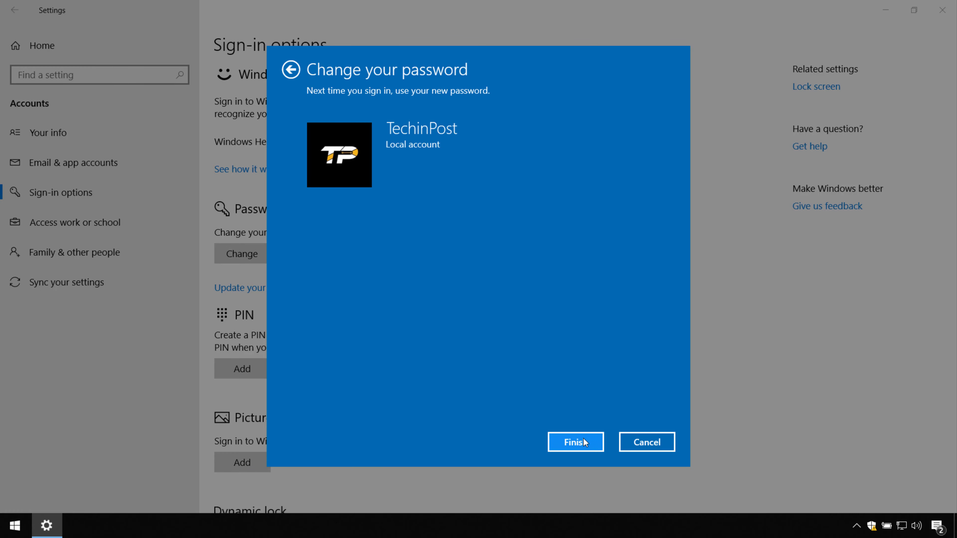
{"action": "left_click", "coordinate": [575, 442]}
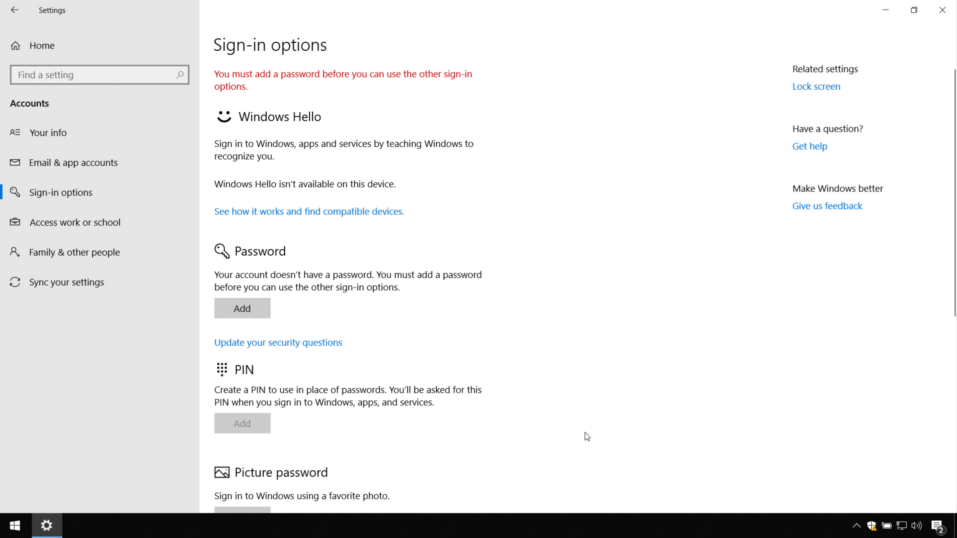
- Close Settings and restart the PC
{"action": "left_click", "coordinate": [951, 17]}
{"action": "left_click", "coordinate": [15, 526]}
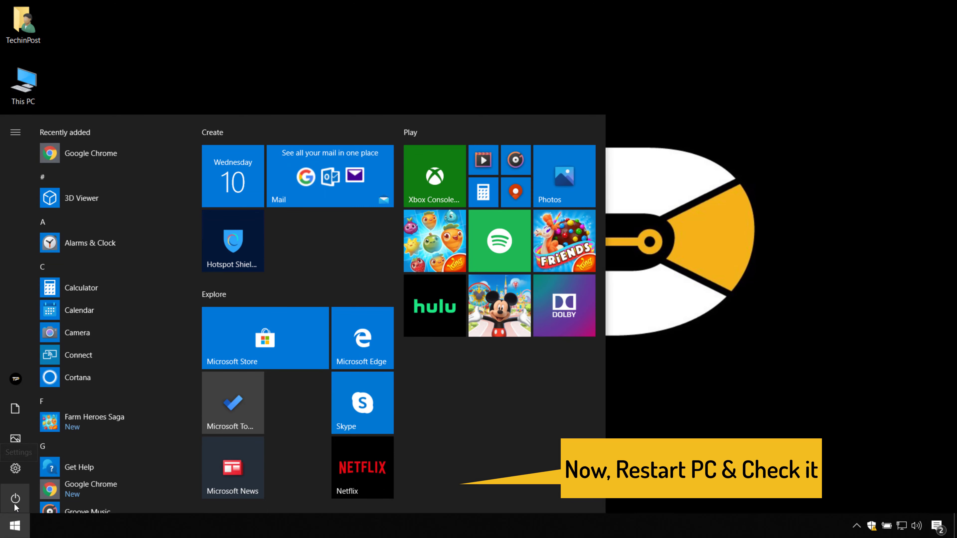
{"action": "left_click", "coordinate": [15, 498]}
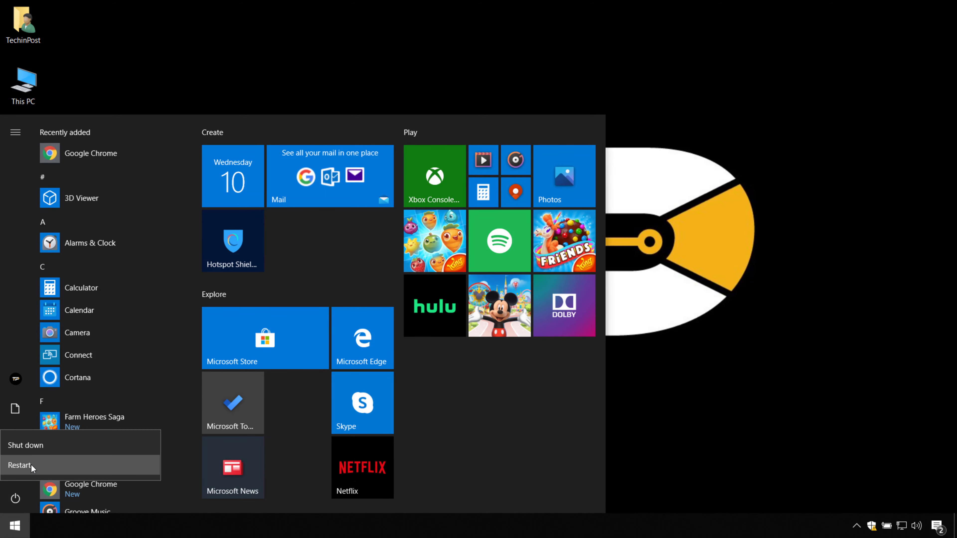
{"action": "key", "text": "Escape"}
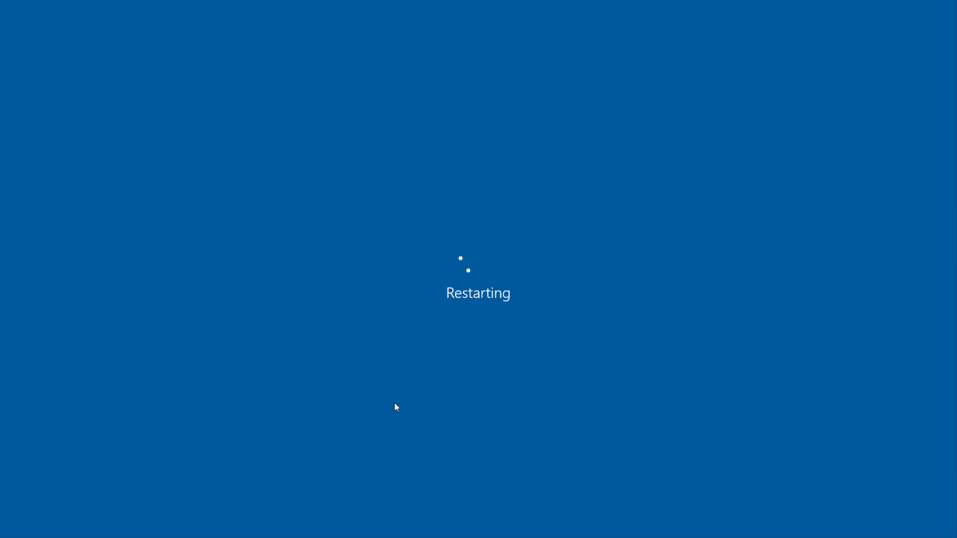